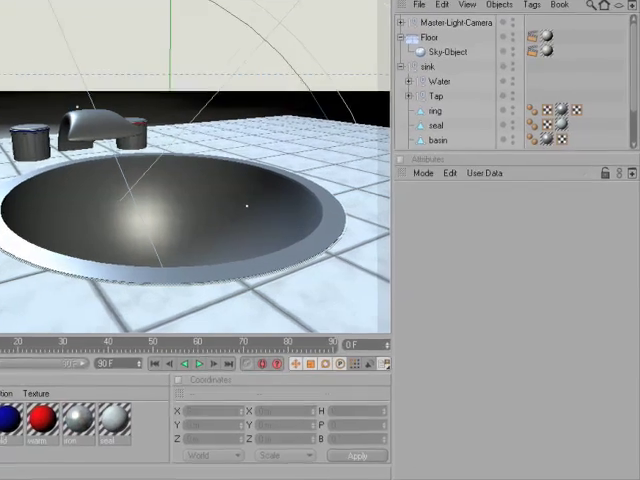
- Show the tiles material's Bump settings with its texture path, and bring back the Sink folder window
left_click(70, 448)
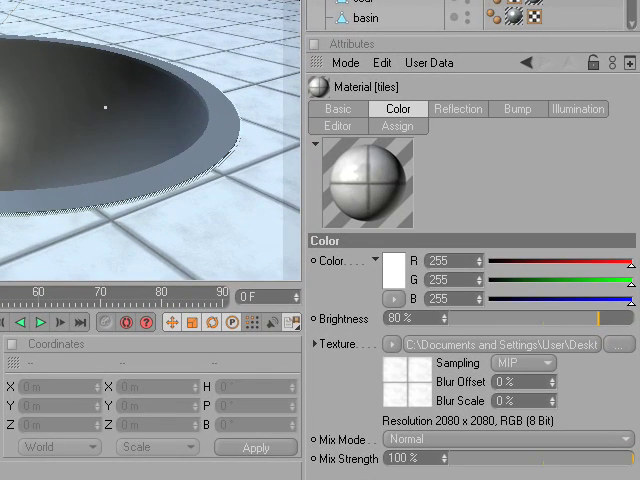
left_click(538, 111)
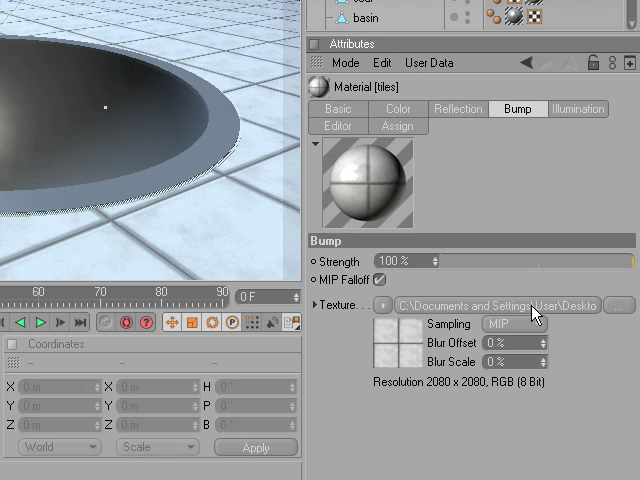
mouse_move(533, 314)
left_mouse_down()
mouse_move(226, 475)
mouse_move(272, 91)
left_mouse_up()
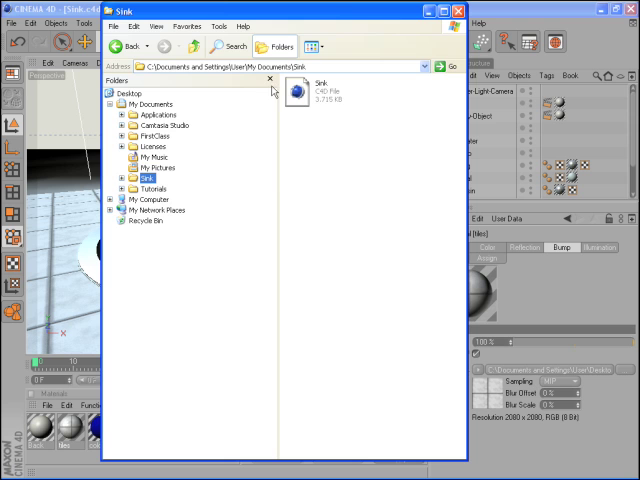
- Confirm the Sink folder holds only the Sink C4D file, then minimize it
mouse_move(297, 92)
double_click(305, 102)
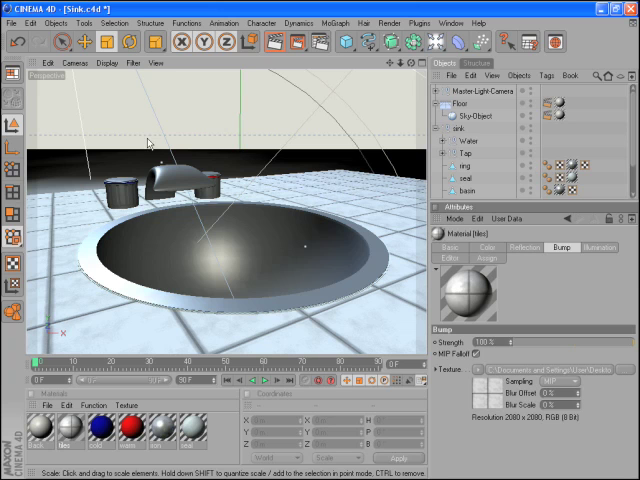
- Save the scene via Save Project as Sink_project in the Sink folder
left_click(11, 22)
left_click(45, 131)
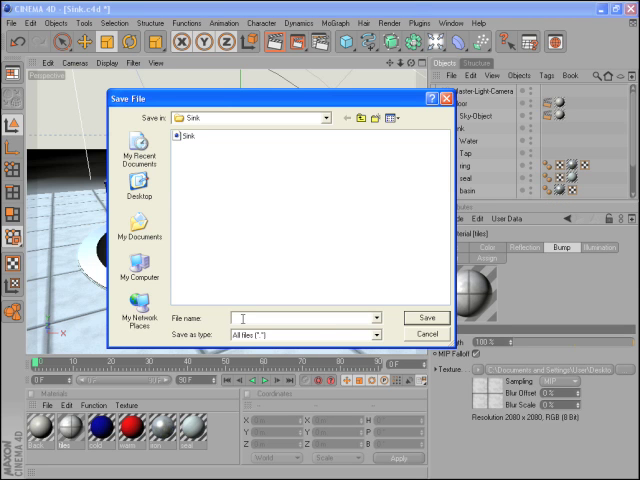
type("Sink")
type("_project")
key("Return")
key("super")
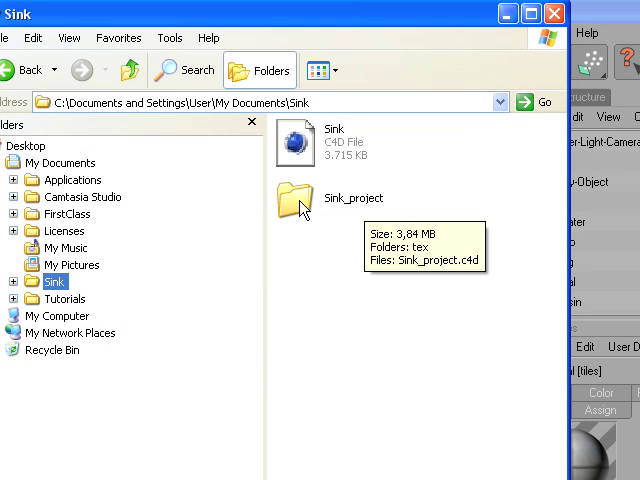
- Open Sink_project and its tex folder, showing the Tiles and Tiles_relief textures
left_click(303, 206)
double_click(303, 203)
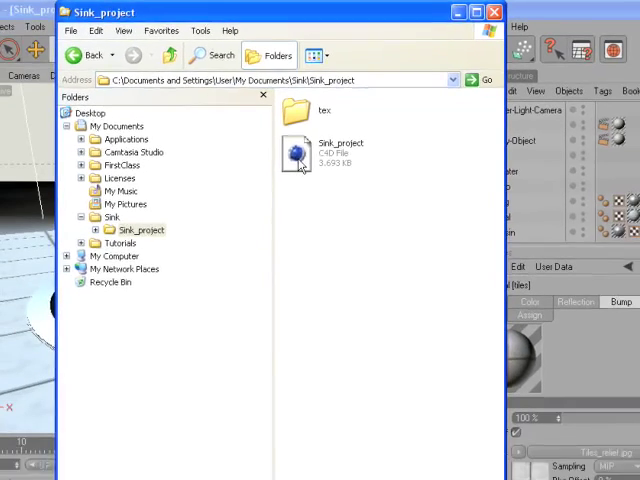
double_click(296, 100)
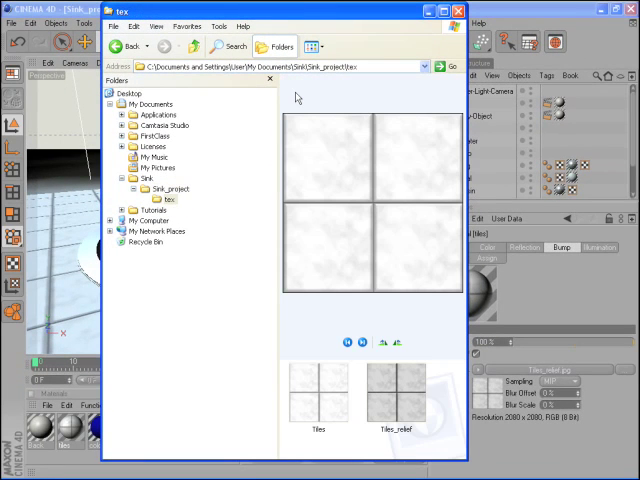